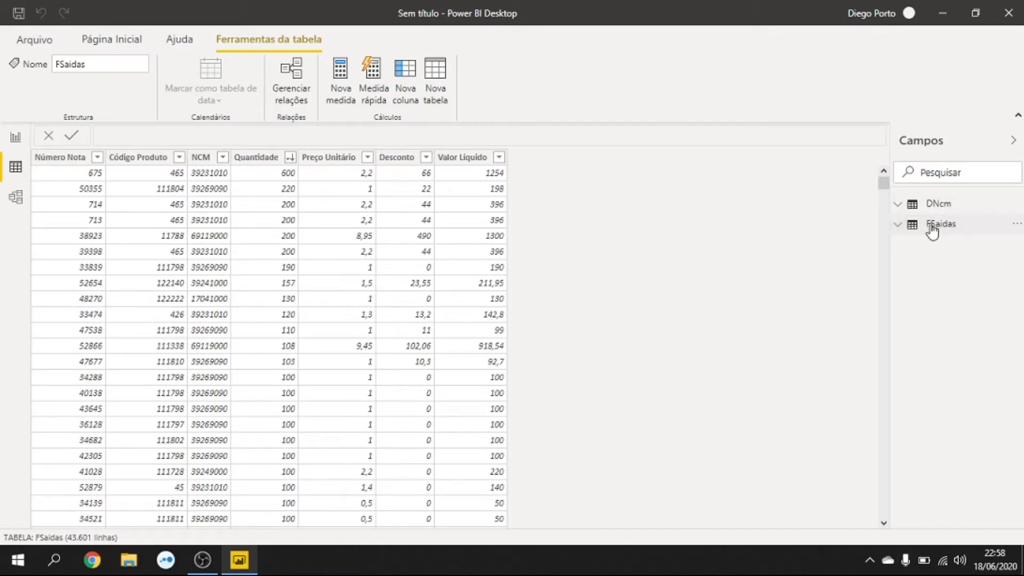
# Examine the records in the FSaidas and DNcm tables and how both tables appear in the model diagram
pyautogui.click(960, 224)
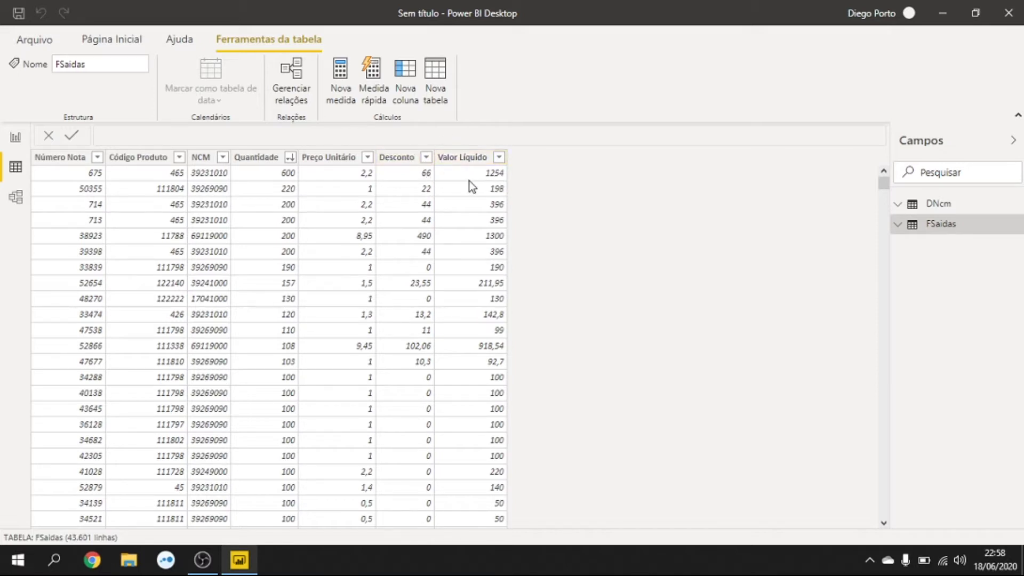
pyautogui.click(940, 211)
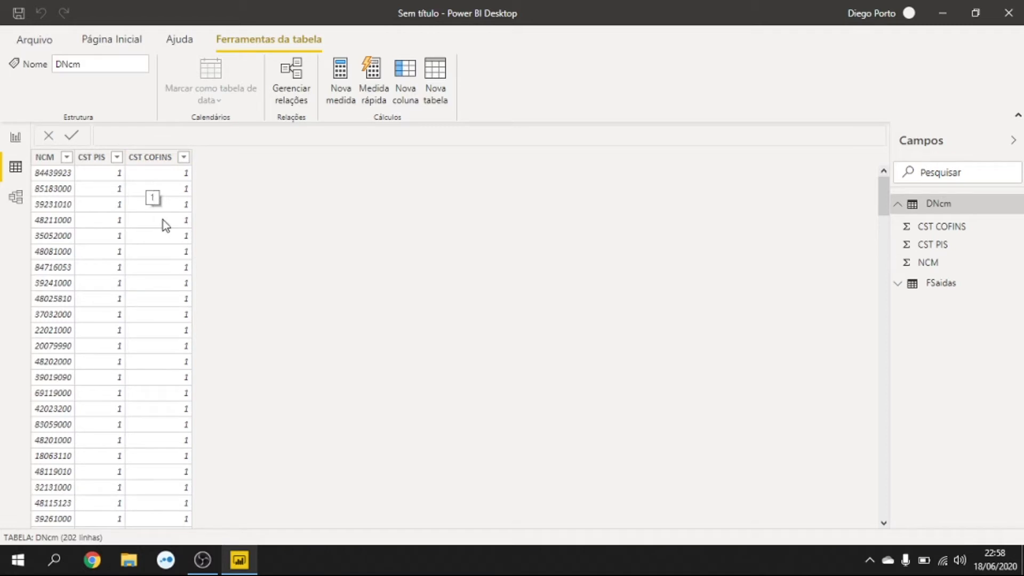
pyautogui.click(936, 285)
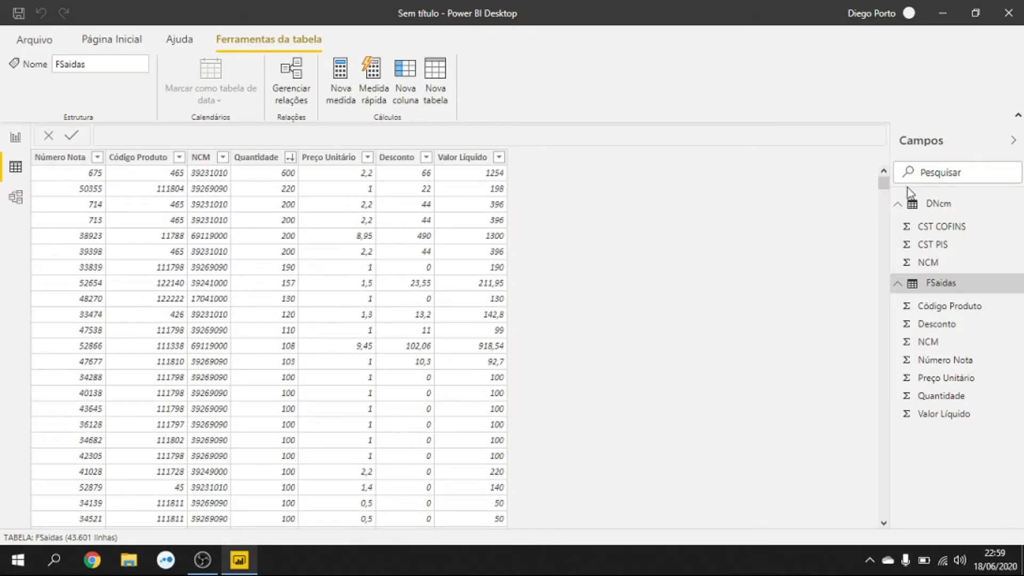
pyautogui.click(937, 208)
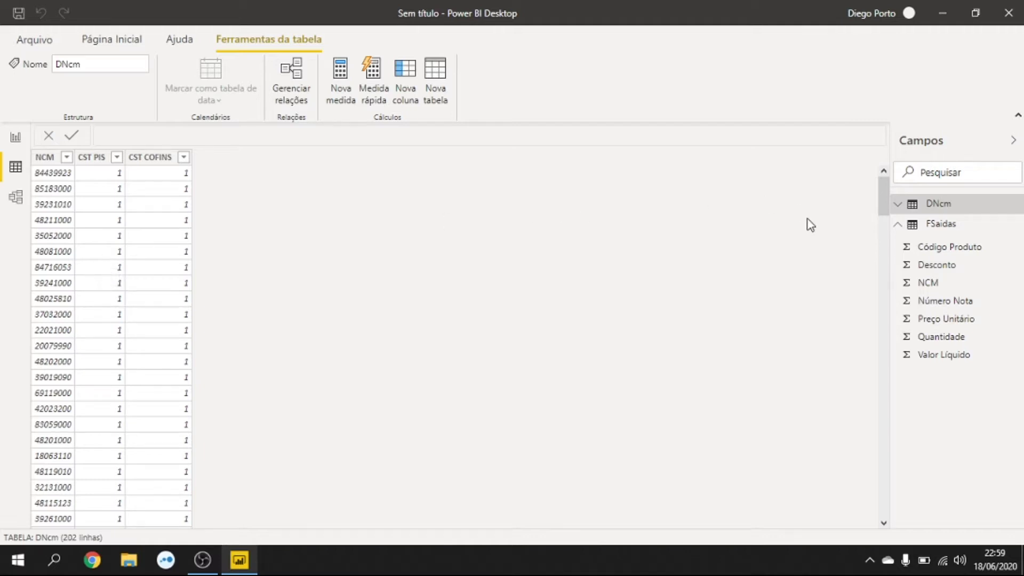
pyautogui.click(941, 224)
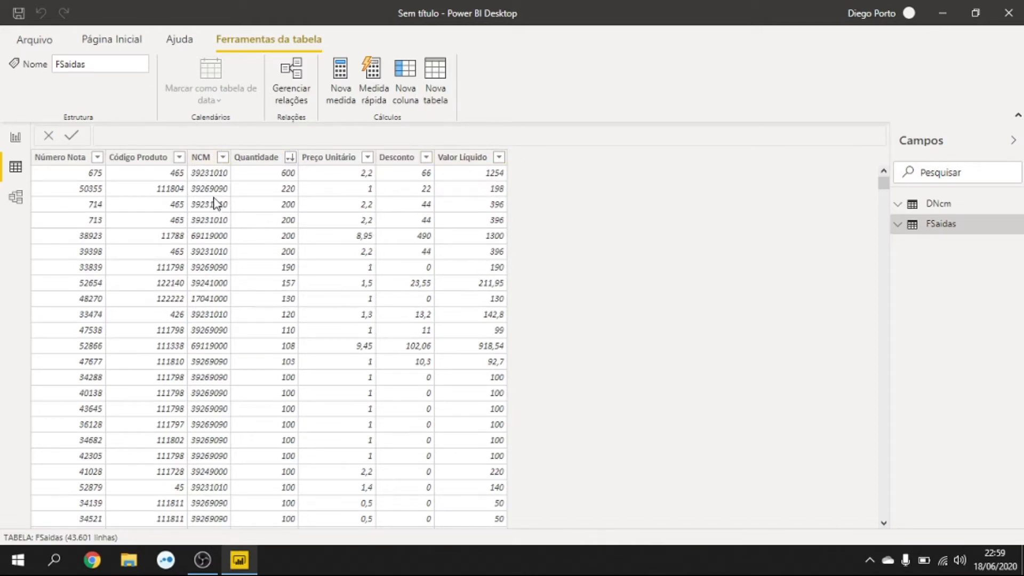
pyautogui.click(9, 200)
pyautogui.click(16, 139)
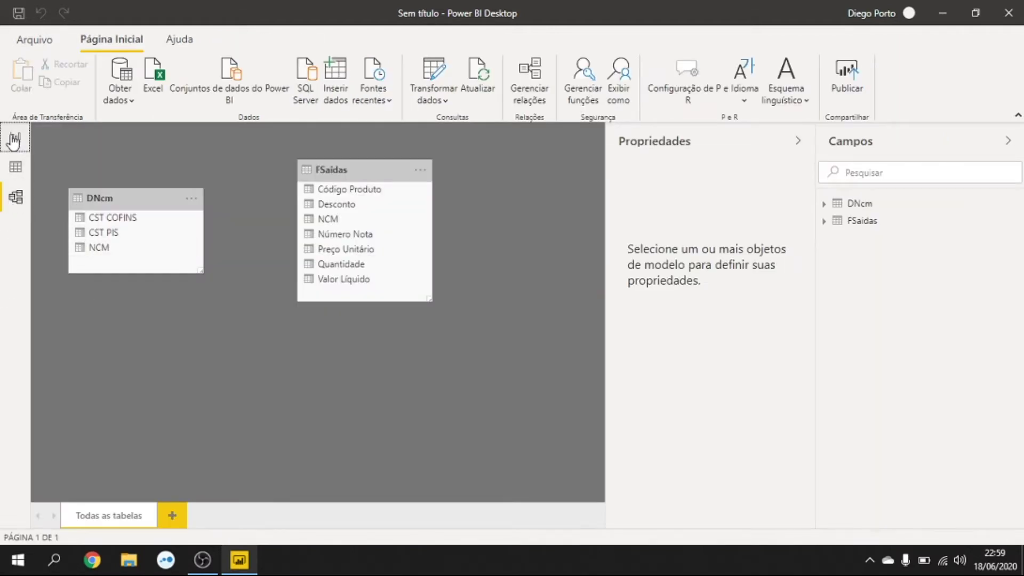
pyautogui.click(14, 167)
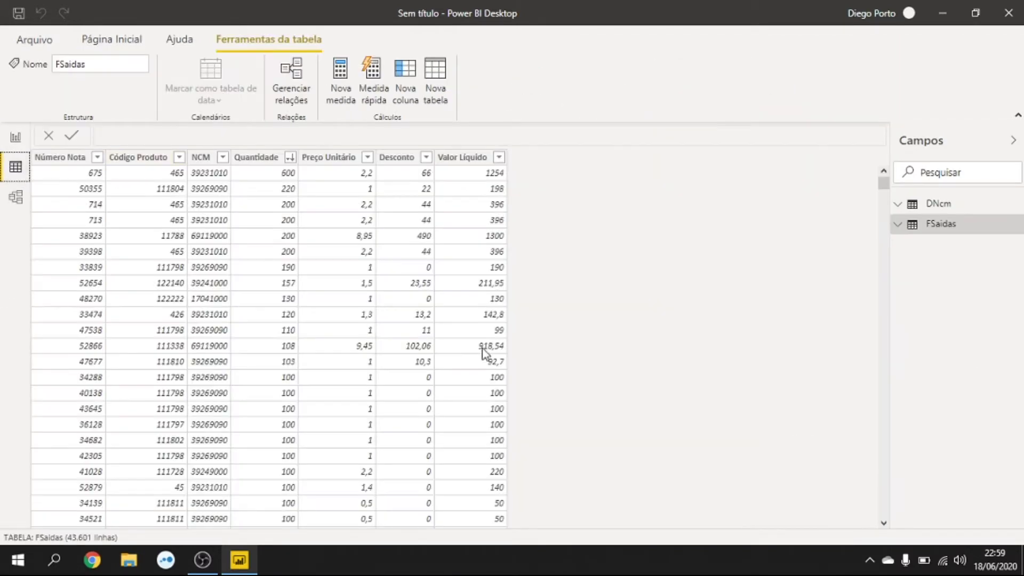
# Check the distinct values of the CST PIS column in the DNcm table, then return to the FSaidas records
pyautogui.click(937, 203)
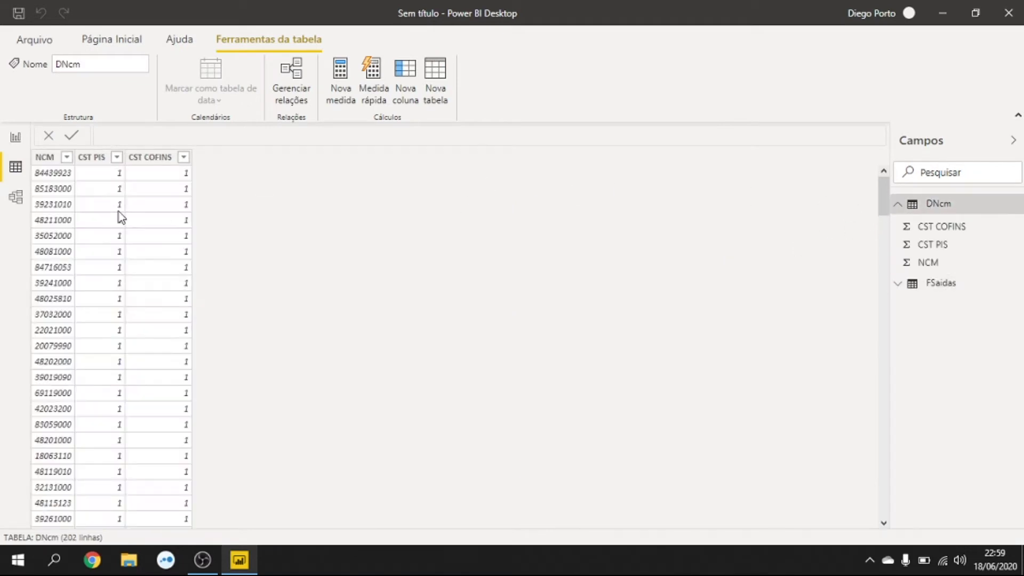
pyautogui.click(117, 158)
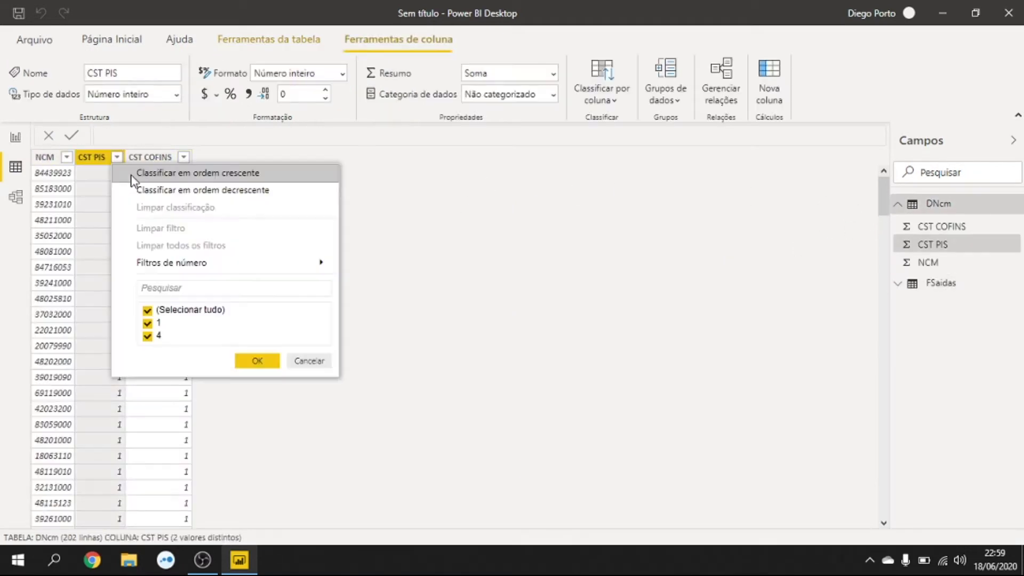
pyautogui.moveTo(152, 267)
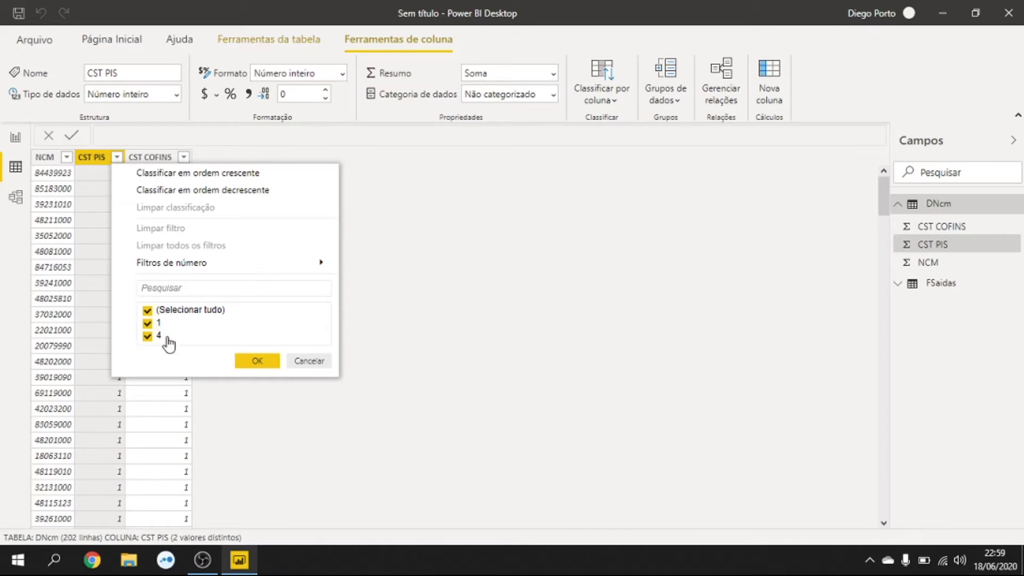
pyautogui.click(245, 363)
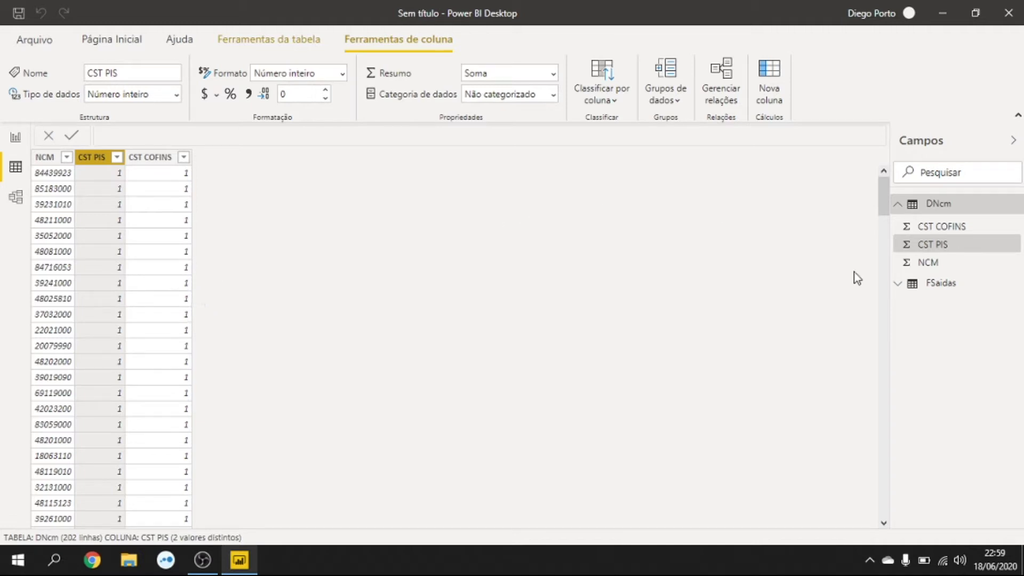
pyautogui.click(940, 293)
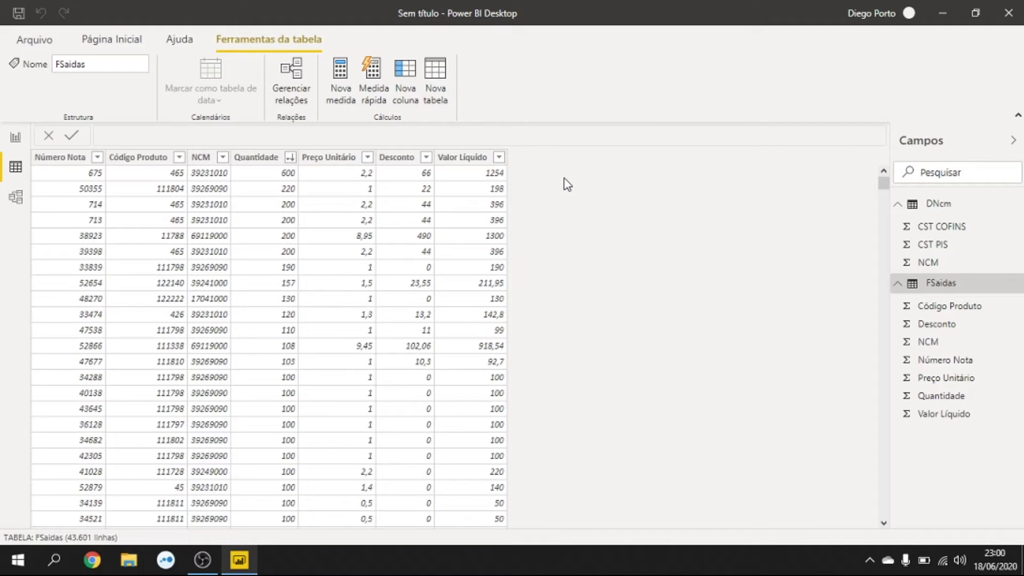
# Create a relationship in the model from the NCM field of DNcm to the NCM field of FSaidas
pyautogui.click(16, 198)
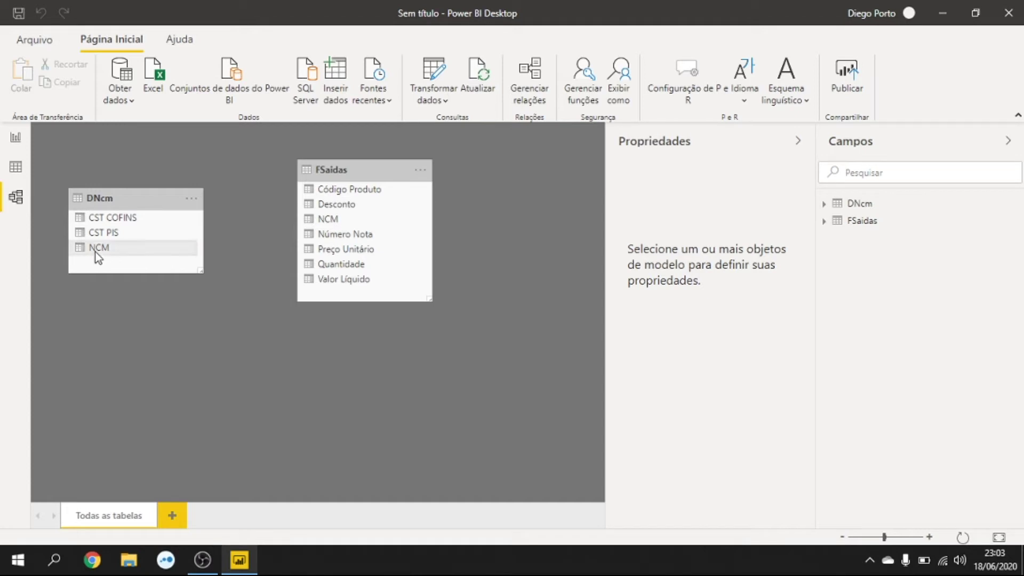
pyautogui.moveTo(94, 251); pyautogui.dragTo(331, 223)
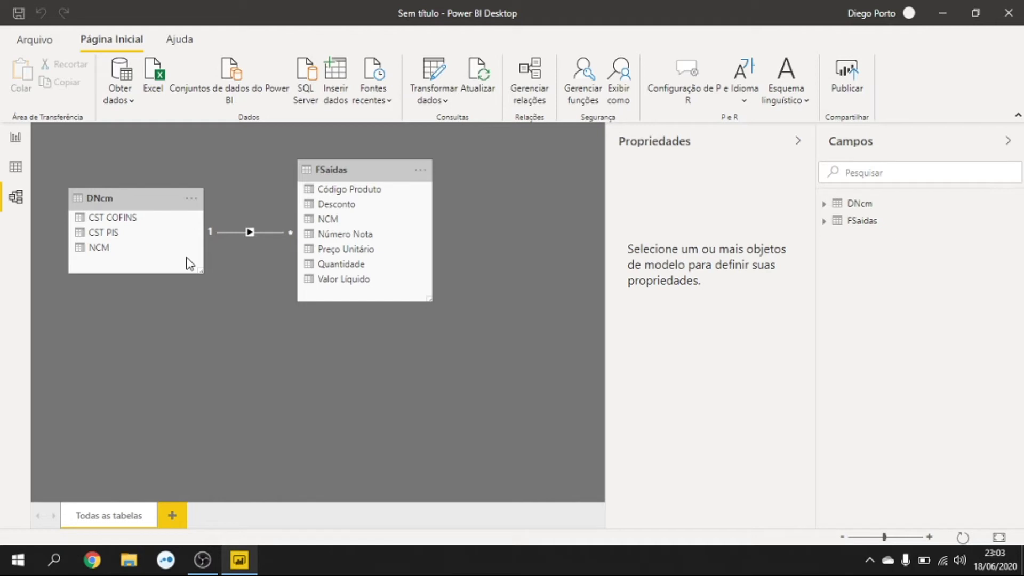
# Add a calculated column to the FSaidas table with the formula CST PIS=RELATED(DNcm[CST PIS])
pyautogui.click(16, 172)
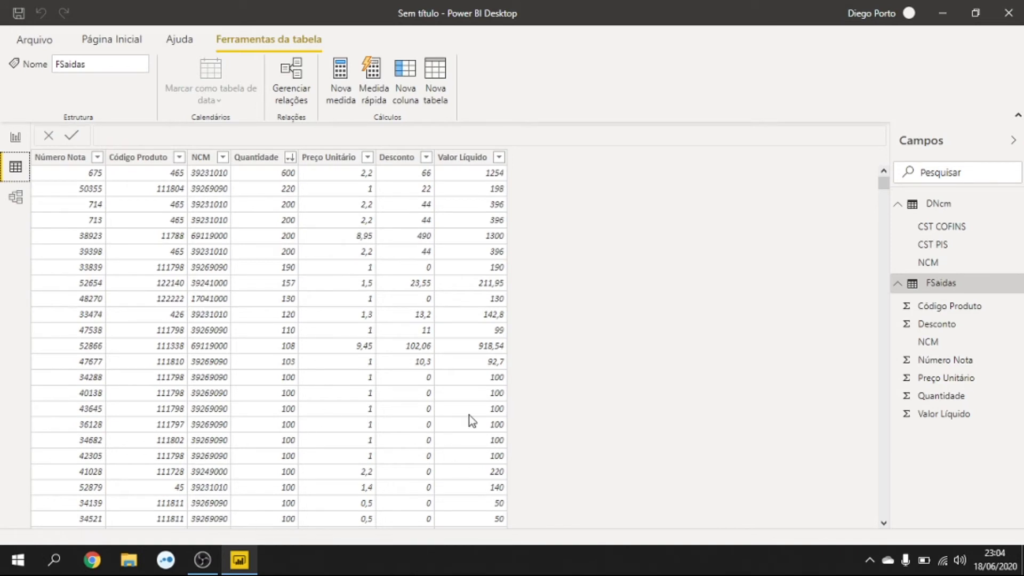
pyautogui.click(965, 290)
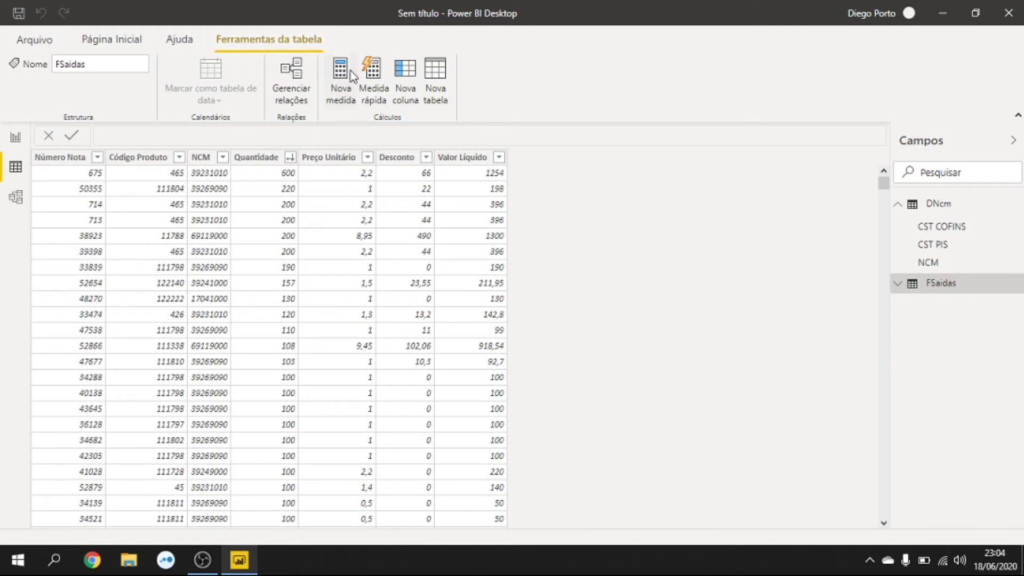
pyautogui.click(402, 73)
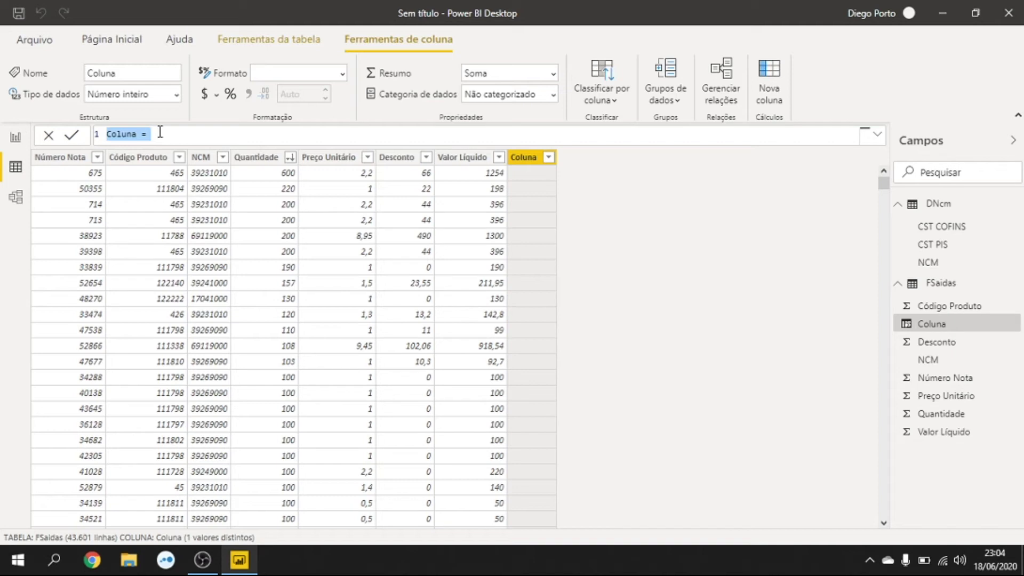
pyautogui.write('cst')
pyautogui.press('BackSpace')
pyautogui.press('BackSpace')
pyautogui.press('BackSpace')
pyautogui.write('csT PIS=')
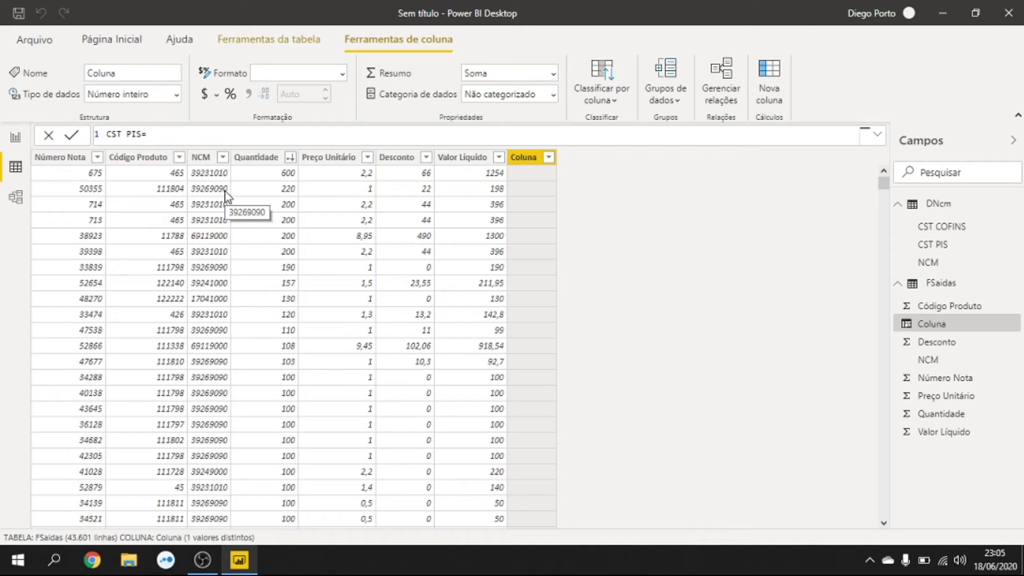
pyautogui.write('RE')
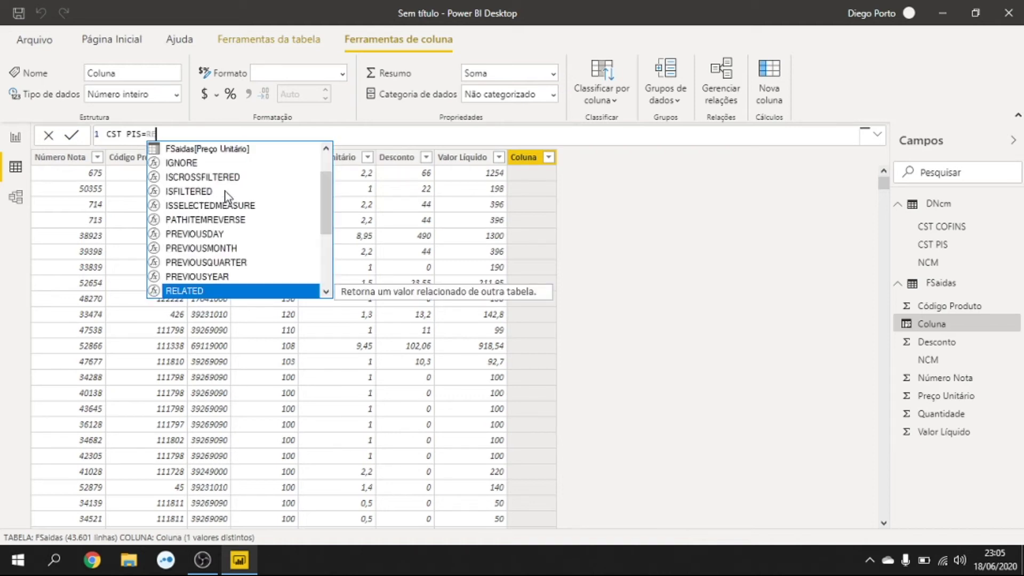
pyautogui.write('LA')
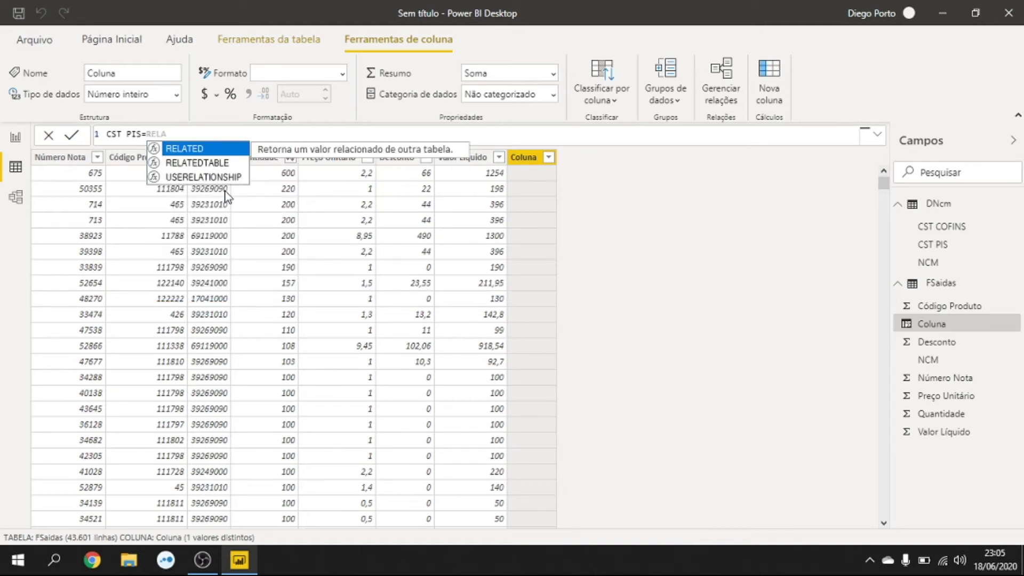
pyautogui.press('Tab')
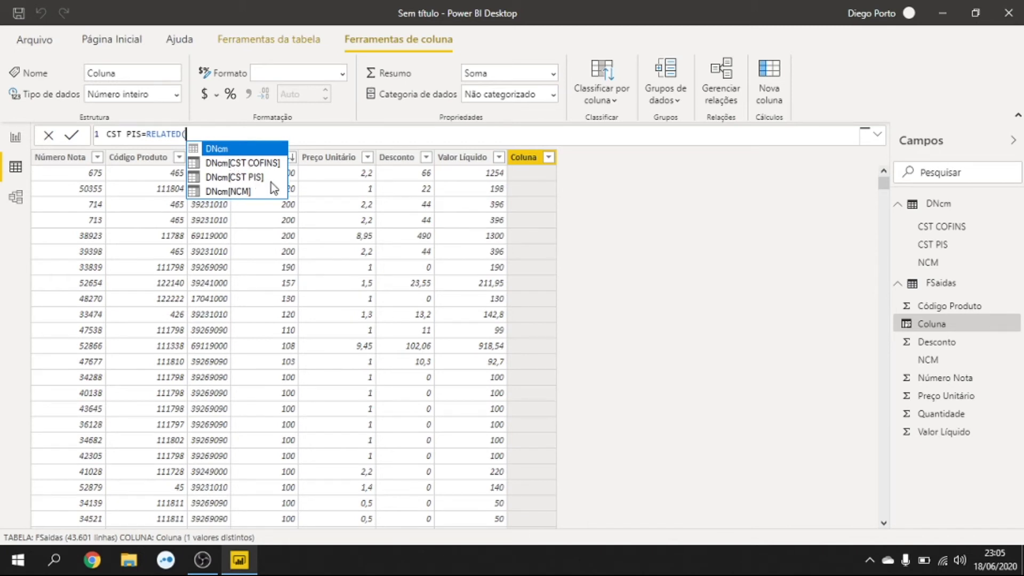
pyautogui.click(237, 181)
pyautogui.click(236, 178)
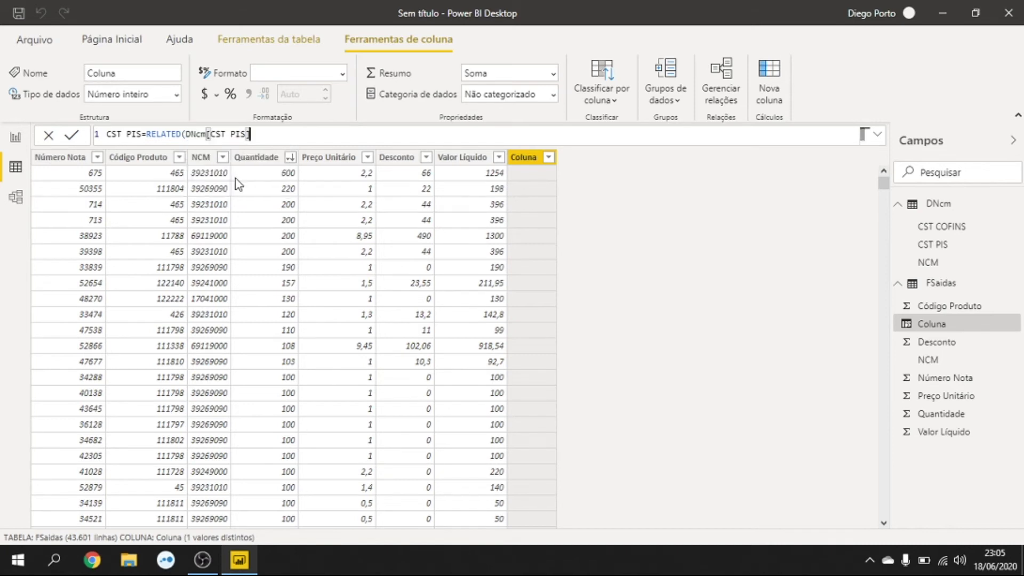
pyautogui.write(')')
pyautogui.press('Return')
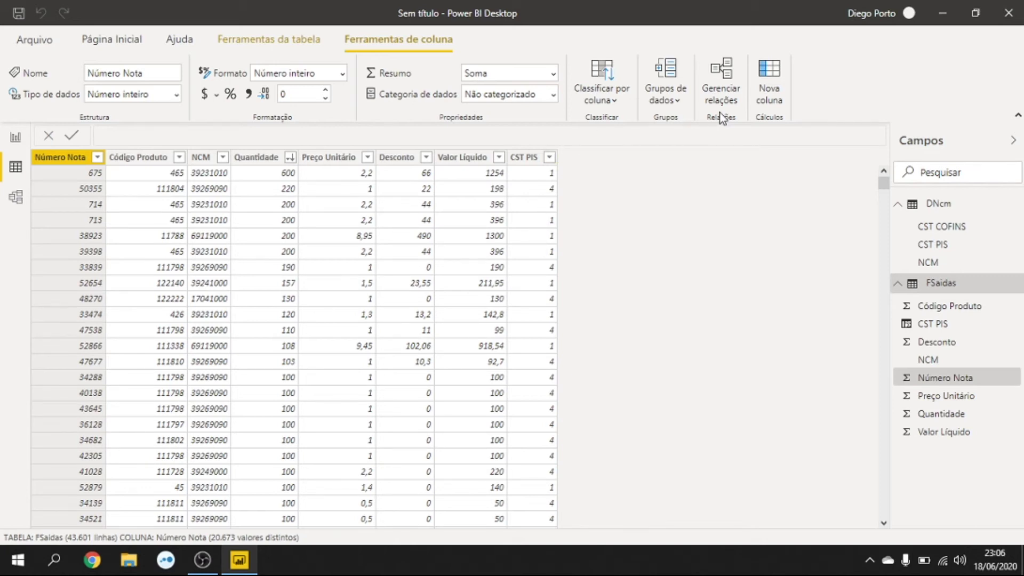
# Add a calculated column to the FSaidas table with the formula CST COFINS=RELATED(DNcm[CST COFINS])
pyautogui.click(769, 92)
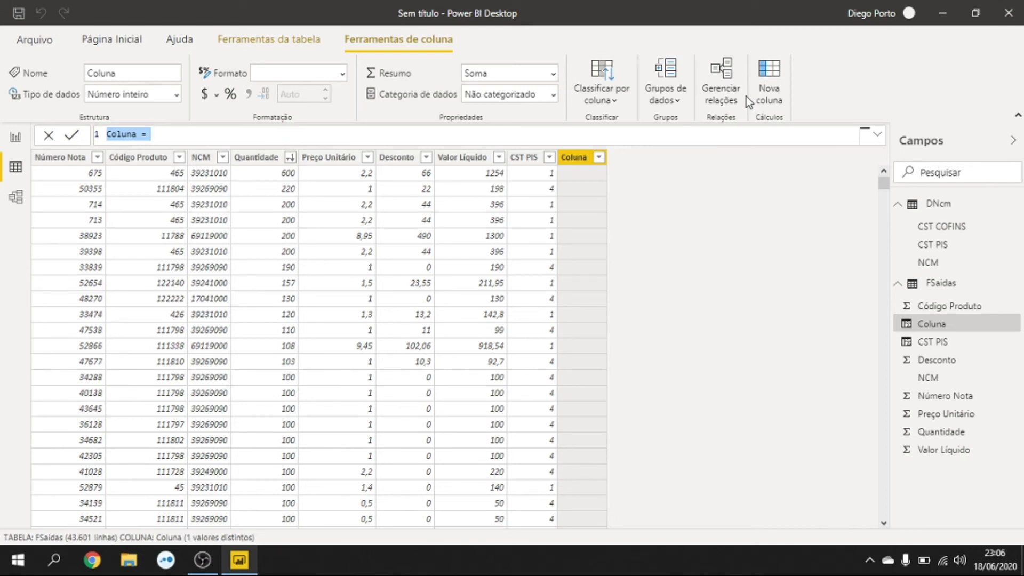
pyautogui.write('CST C')
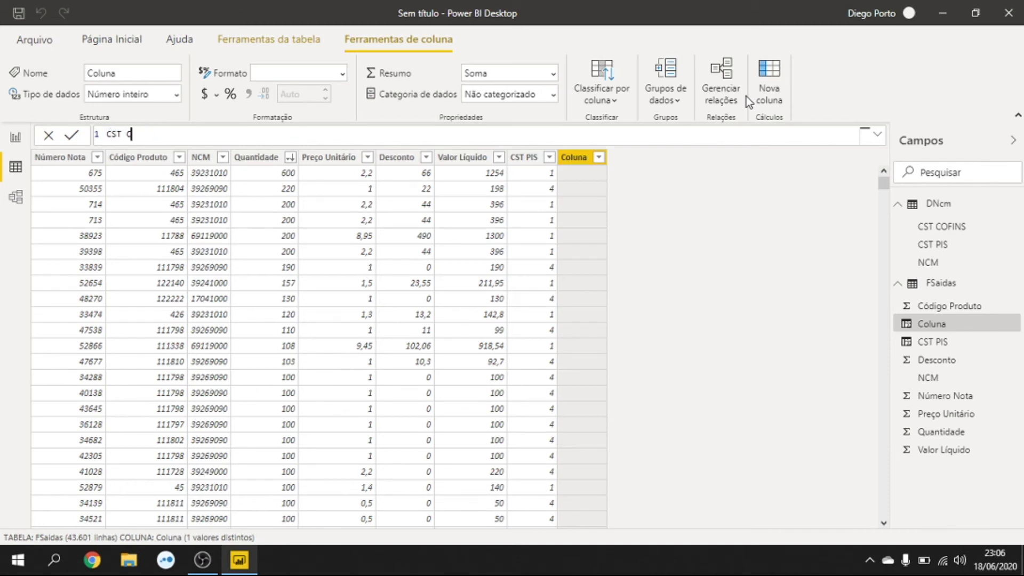
pyautogui.write('OFINS=RELA')
pyautogui.press('Tab')
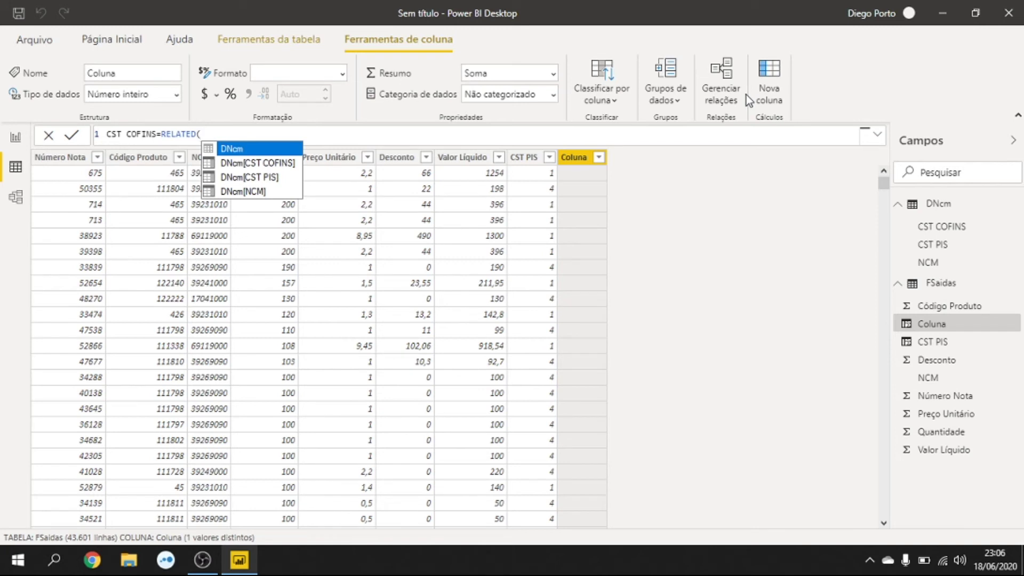
pyautogui.click(251, 169)
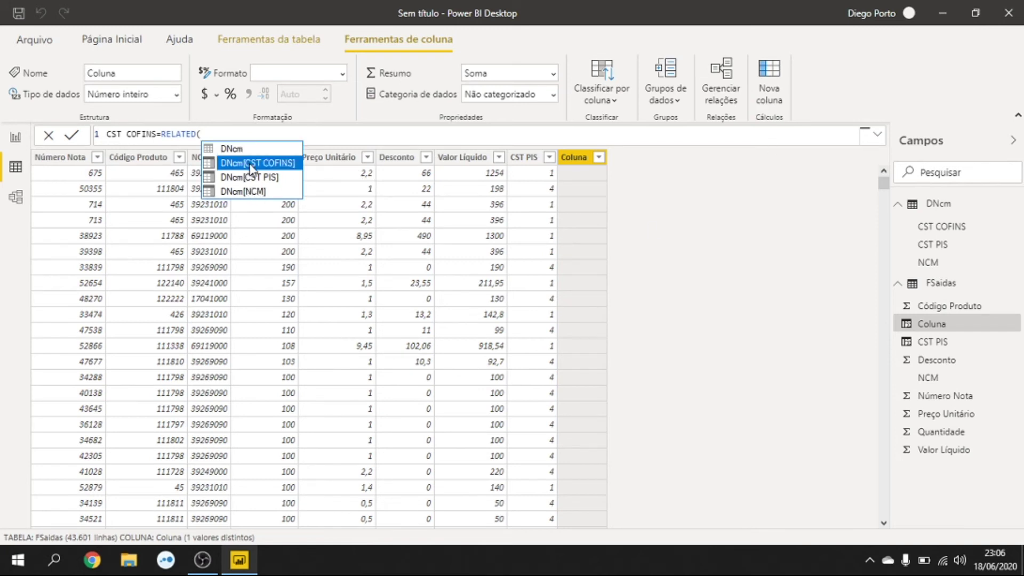
pyautogui.click(251, 164)
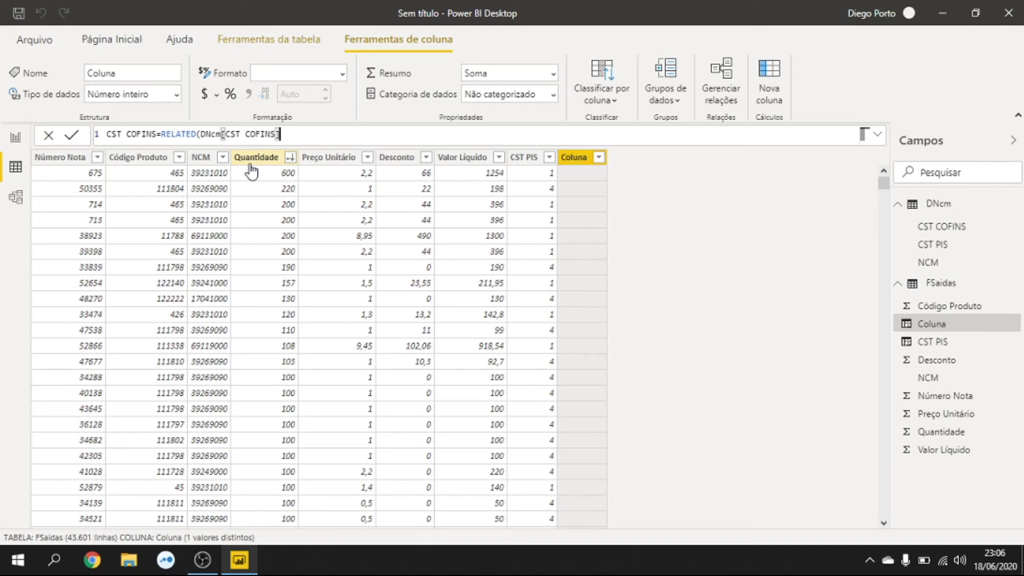
pyautogui.write(')')
pyautogui.press('Return')
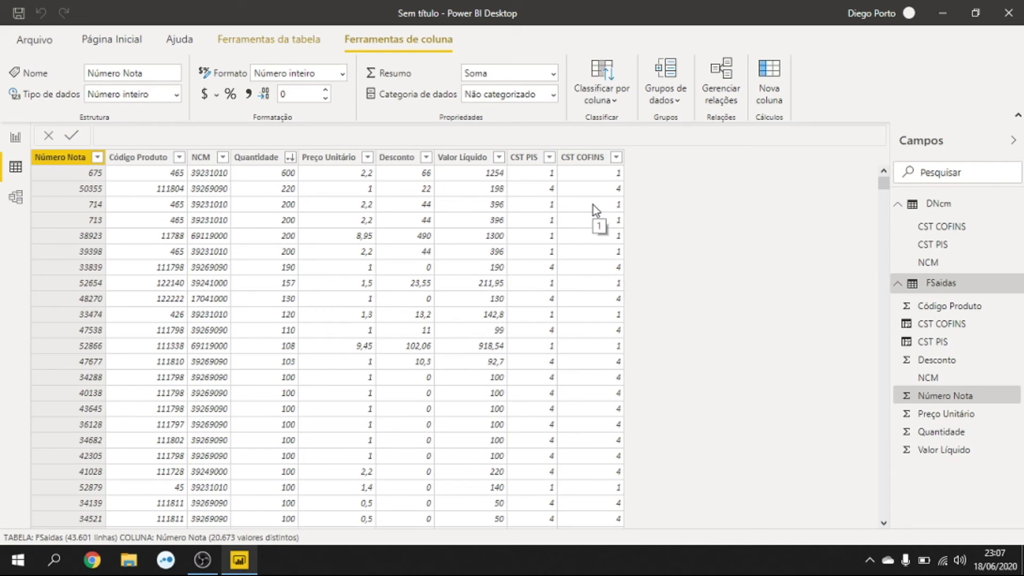
# Add a new calculated column to the FSaidas table and begin its formula with the name BC PIS COFINS=
pyautogui.click(774, 88)
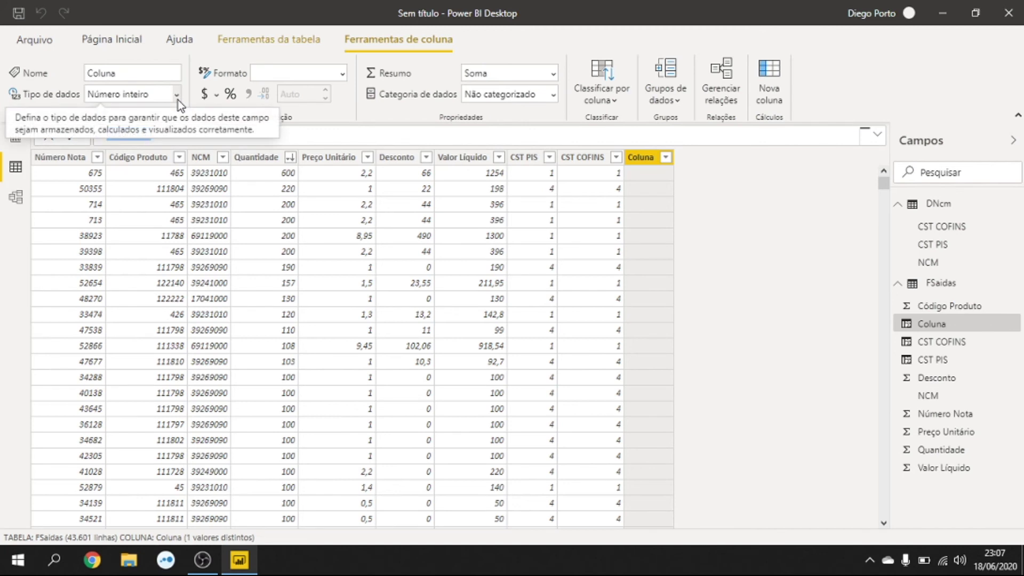
pyautogui.write('b')
pyautogui.press('BackSpace')
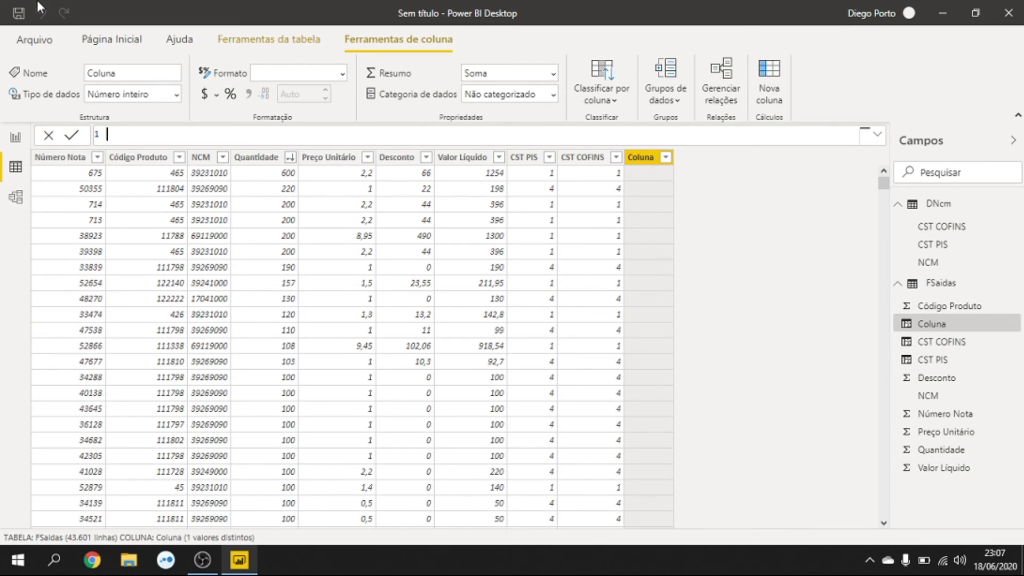
pyautogui.write('BC PIS COFINS')
pyautogui.write('=')
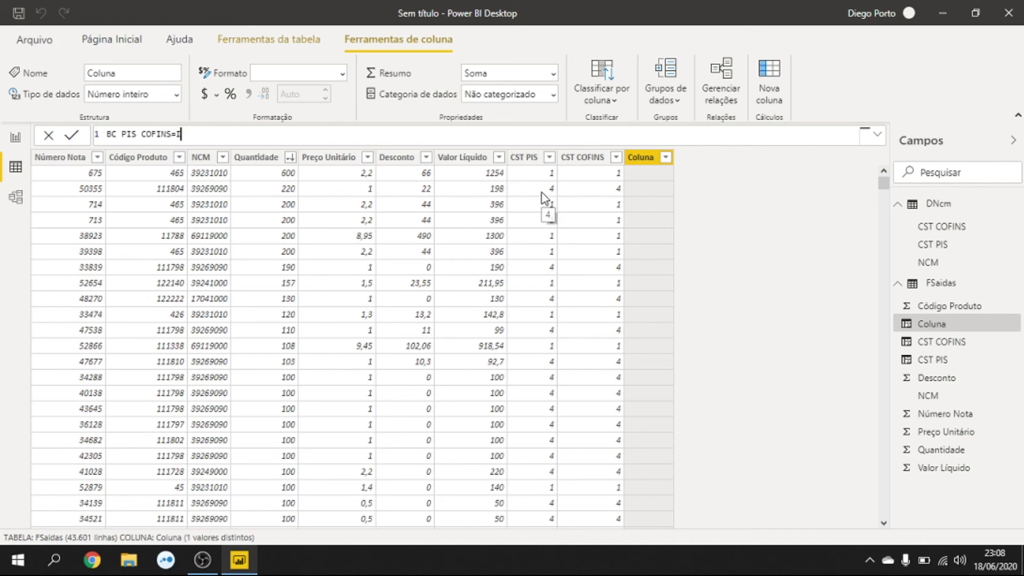
# Begin an IF function in the BC PIS COFINS formula with the logical test FSaidas[CST PIS]=1
pyautogui.write('IF')
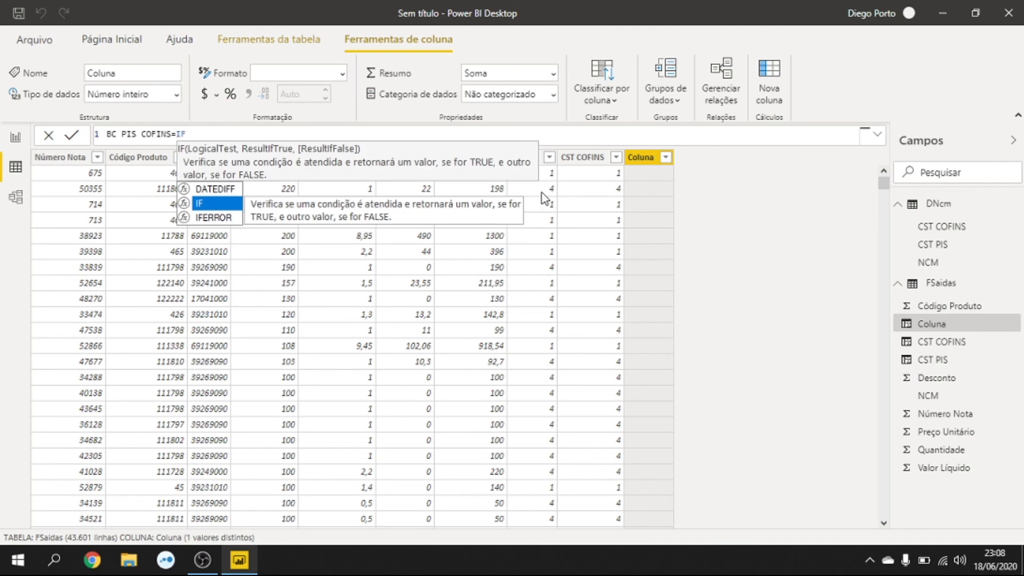
pyautogui.write('(')
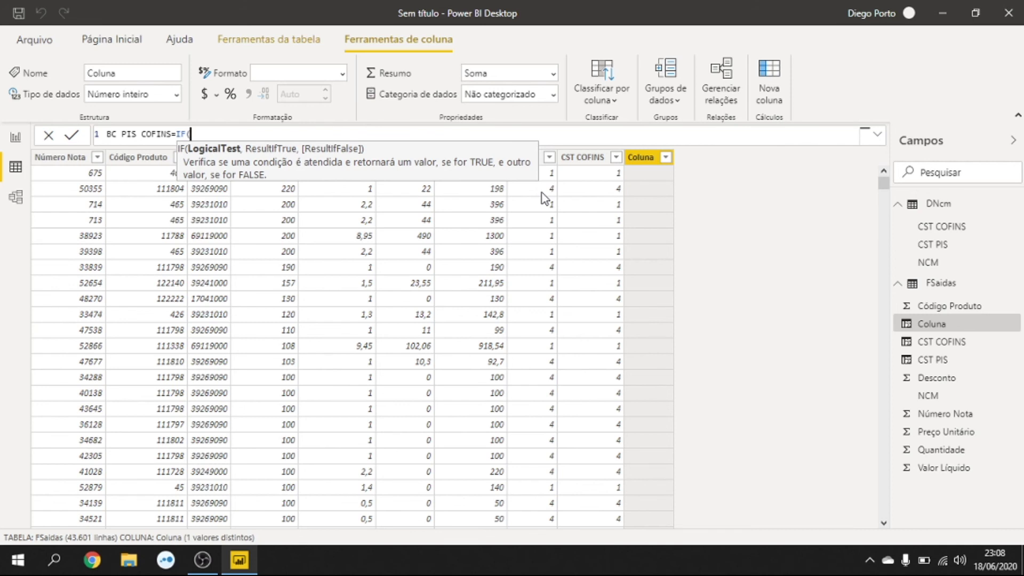
pyautogui.write('CS')
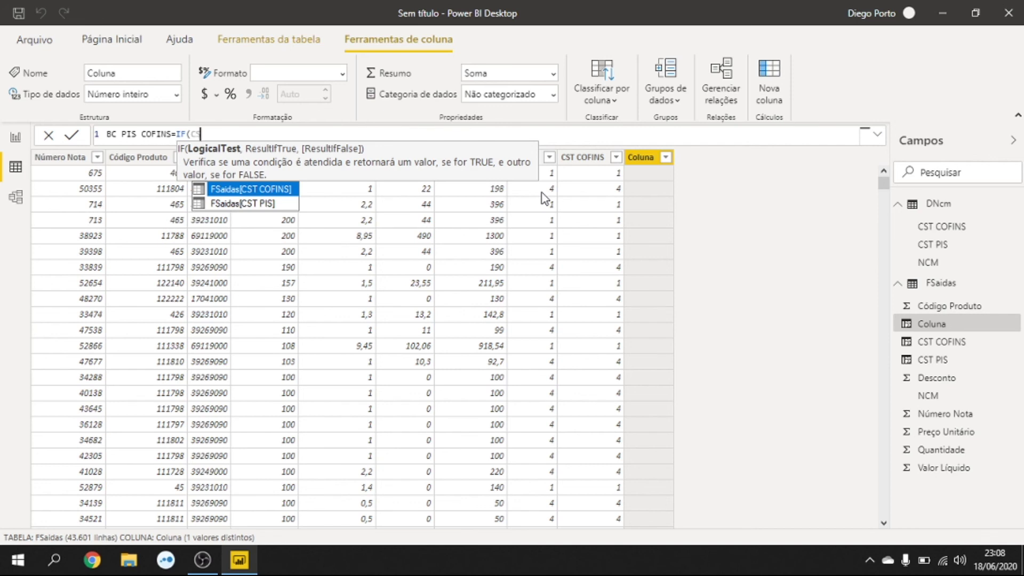
pyautogui.press('Down')
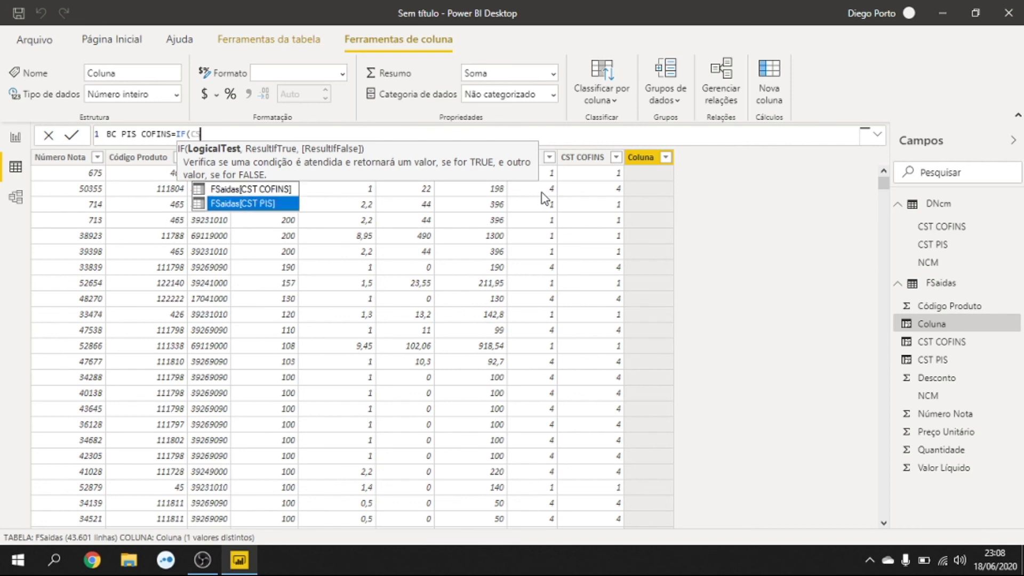
pyautogui.press('Tab')
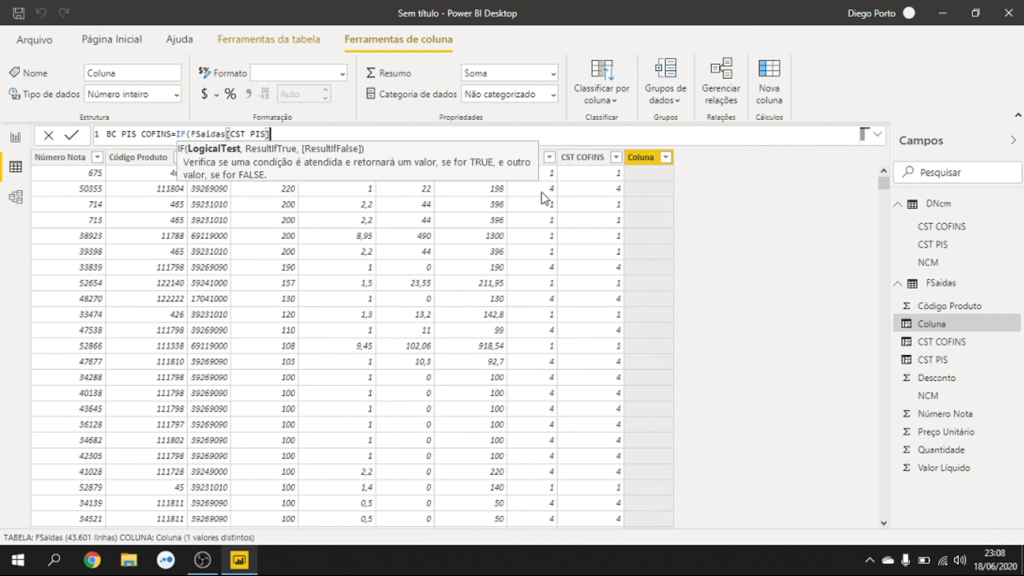
pyautogui.write('=1,')
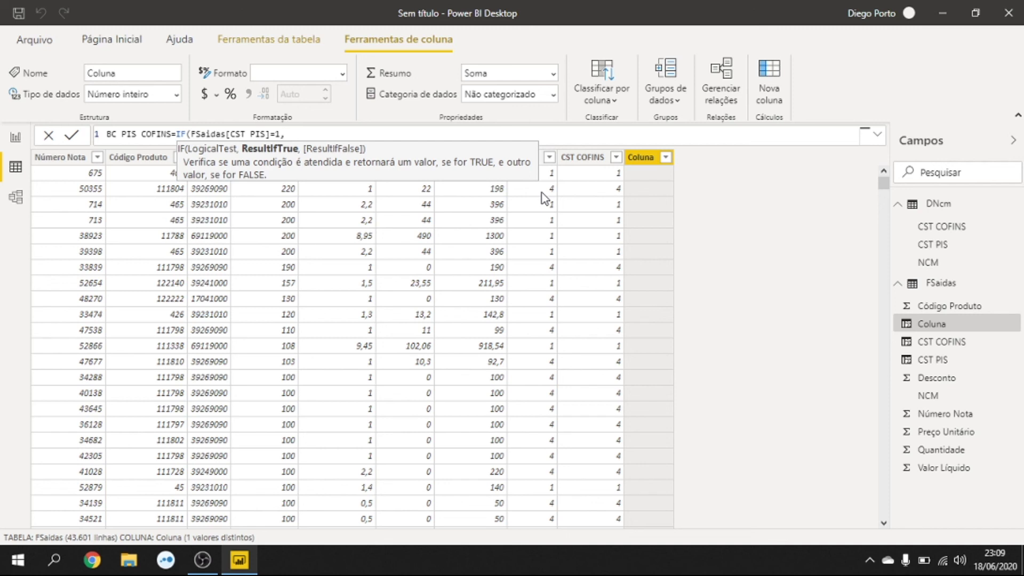
# Use FSaidas[Valor Líquido] as the IF function's result when the test is true
pyautogui.write('VA')
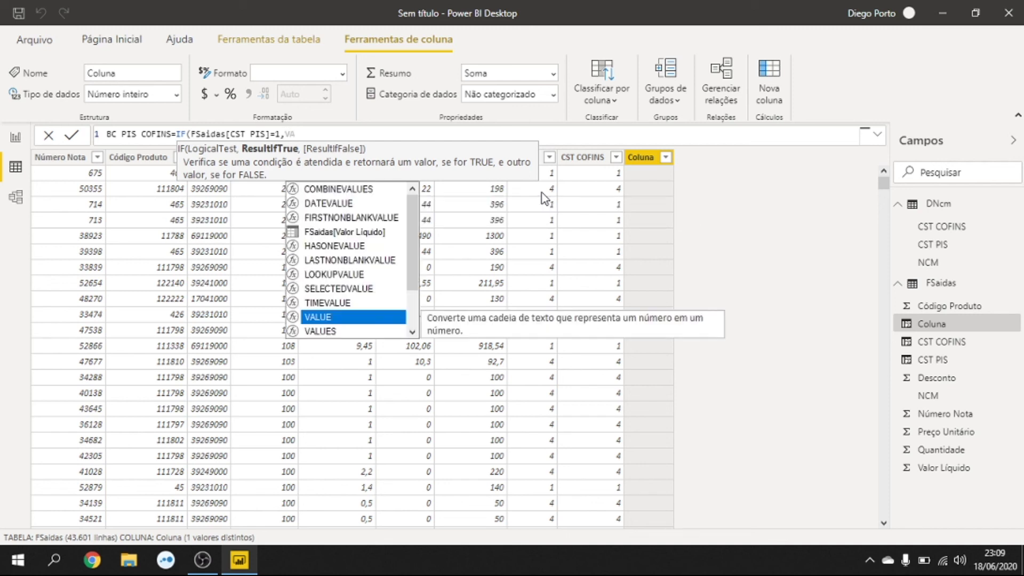
pyautogui.press('Up')
pyautogui.press('Up')
pyautogui.press('Up')
pyautogui.press('Up')
pyautogui.press('Up')
pyautogui.press('Up')
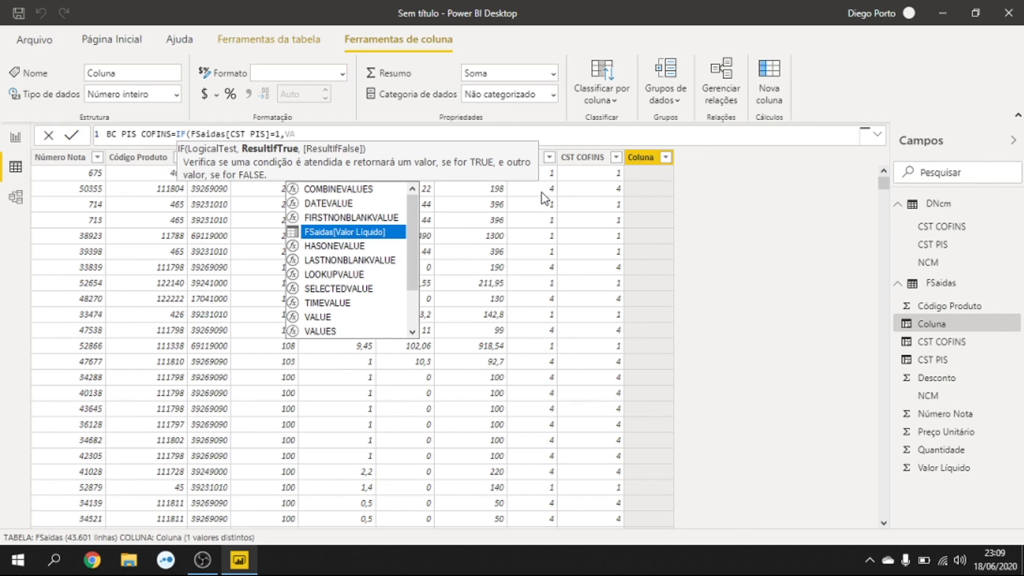
pyautogui.press('Tab')
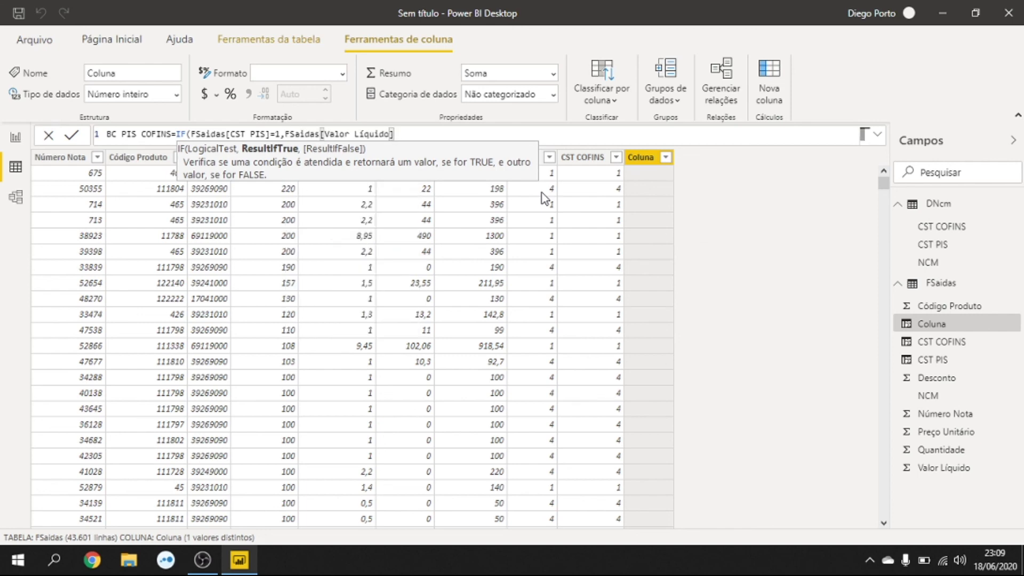
pyautogui.write(',')
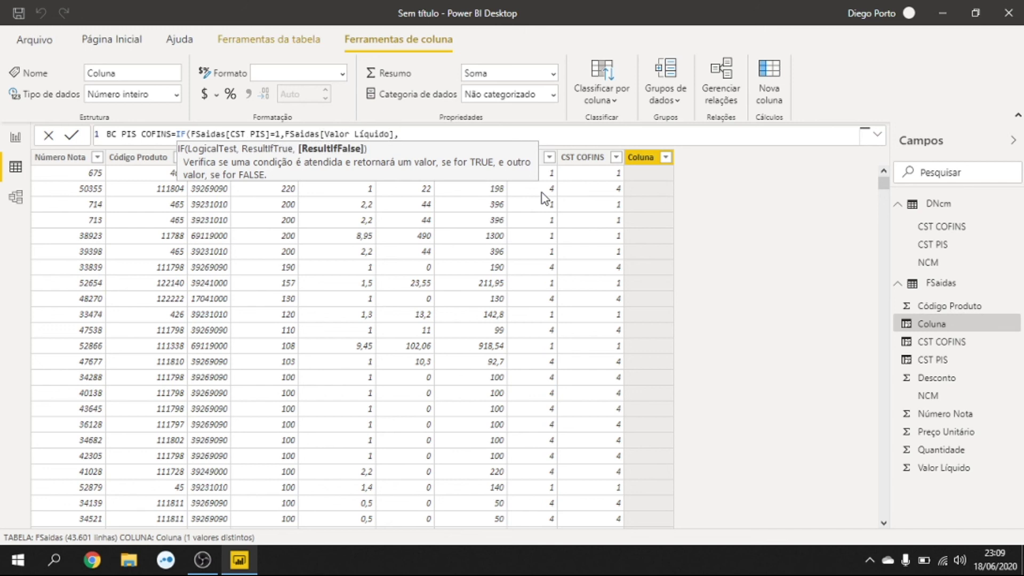
pyautogui.write('0')
pyautogui.press('BackSpace')
pyautogui.write('B')
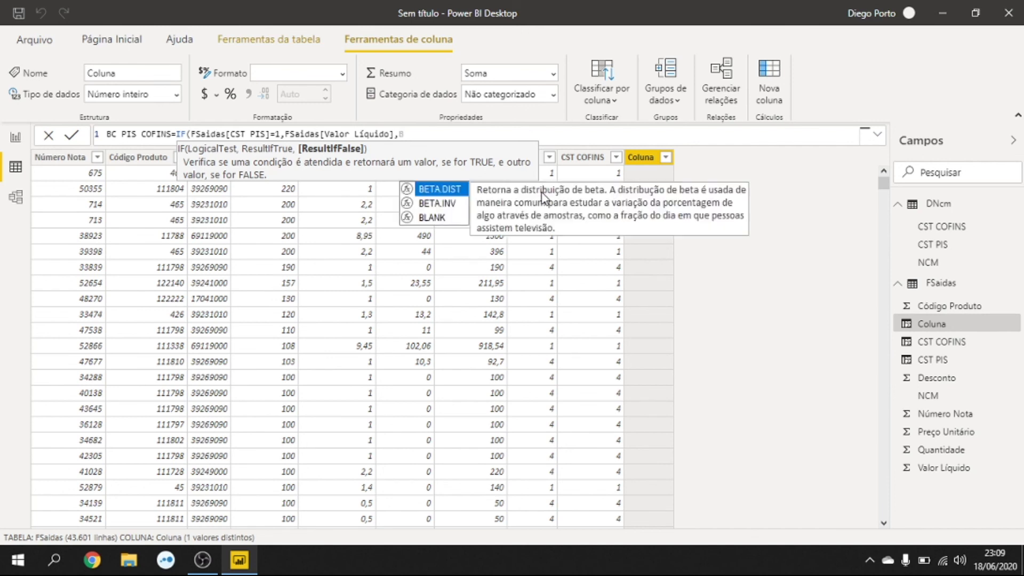
pyautogui.press('Down')
pyautogui.press('Down')
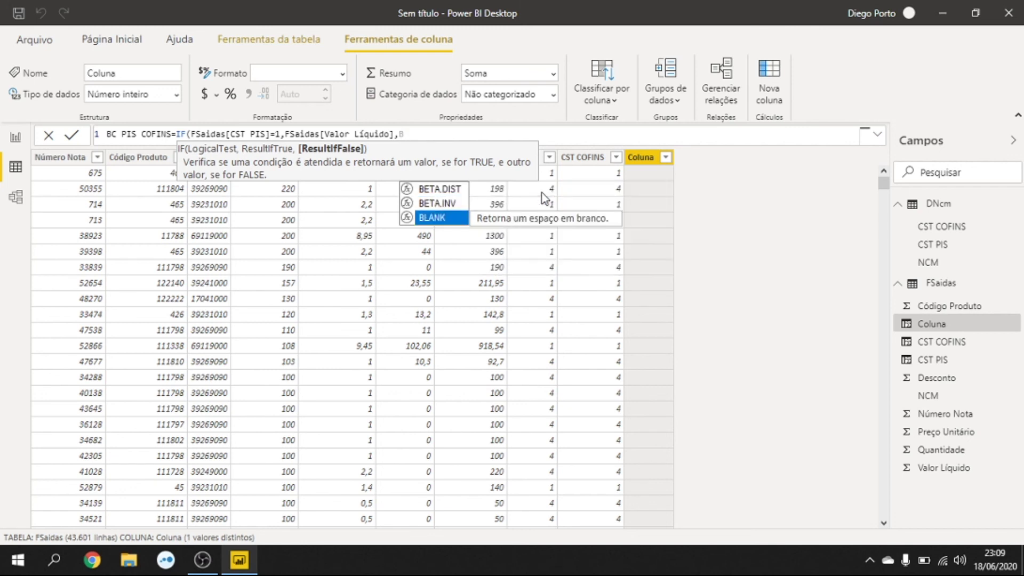
pyautogui.press('Tab')
pyautogui.write(')')
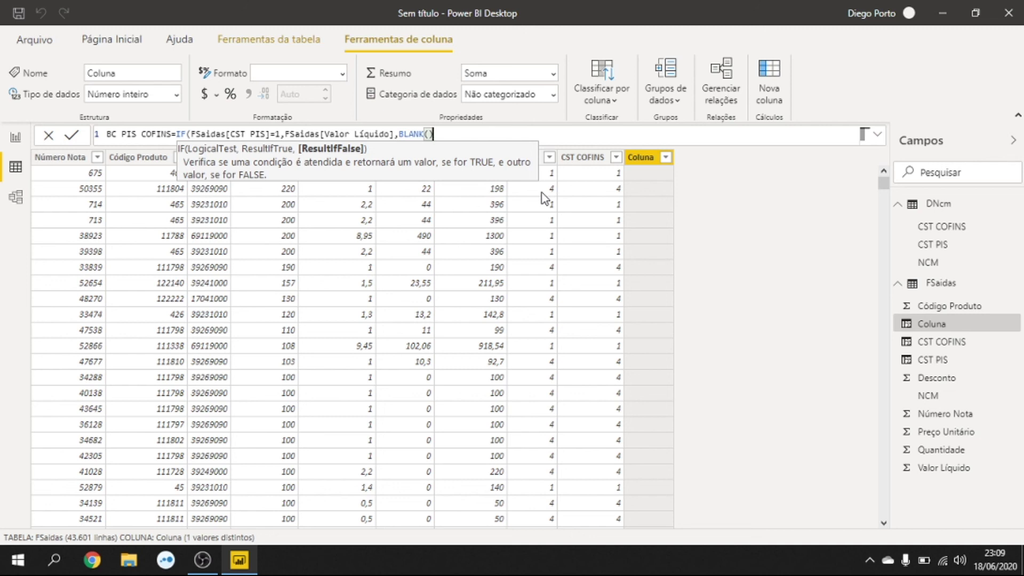
pyautogui.press('BackSpace')
pyautogui.press('BackSpace')
pyautogui.press('BackSpace')
pyautogui.press('BackSpace')
pyautogui.press('BackSpace')
pyautogui.press('BackSpace')
pyautogui.press('BackSpace')
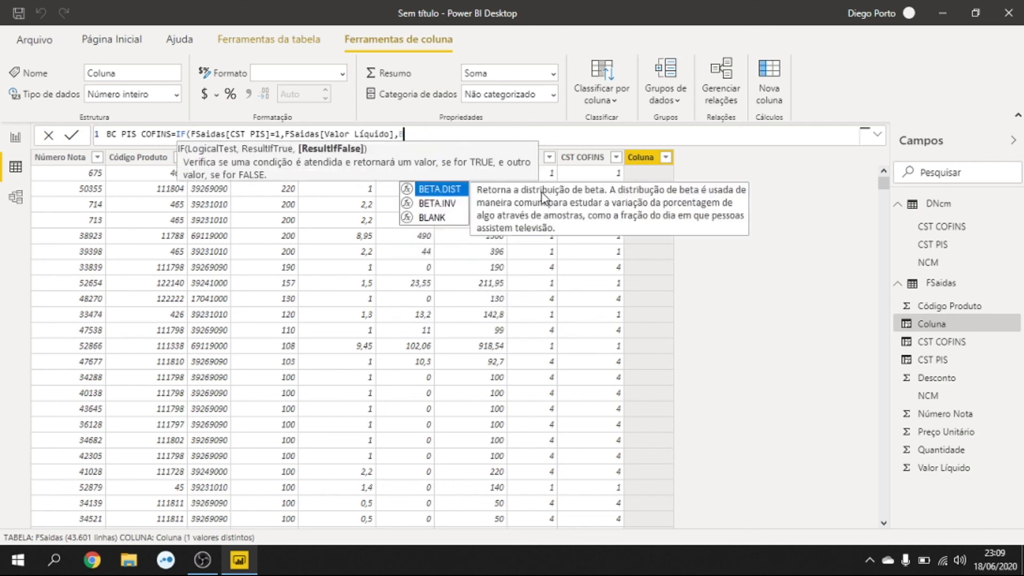
# Set the IF function's false result to 0, close the formula and commit the BC PIS COFINS column
pyautogui.write('0')
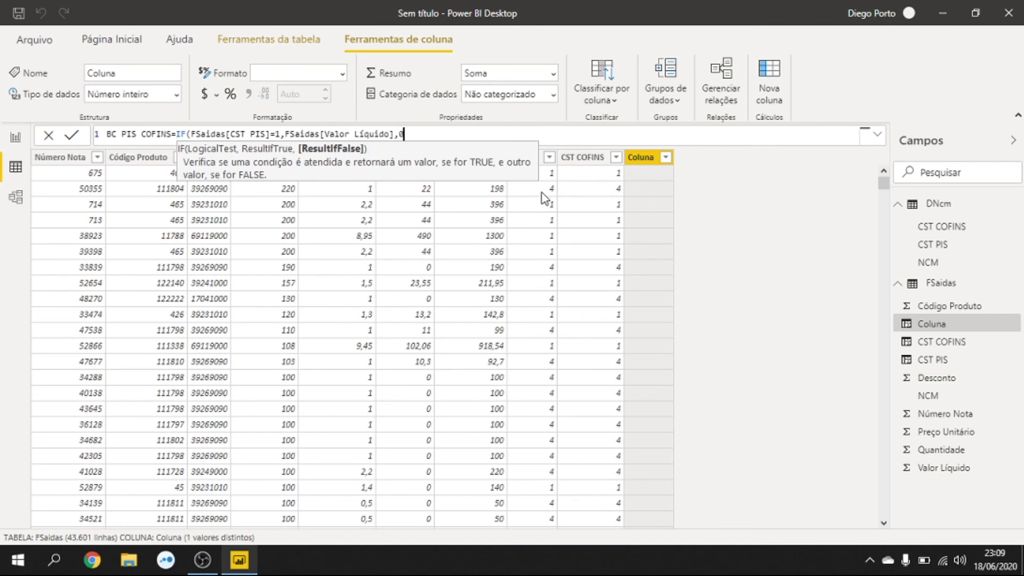
pyautogui.write(')')
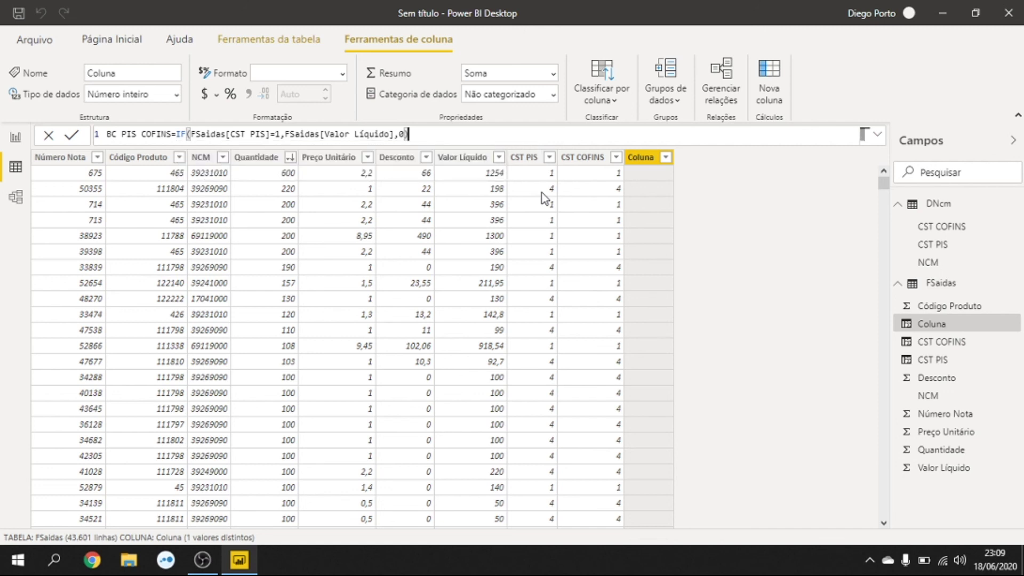
pyautogui.press('Return')
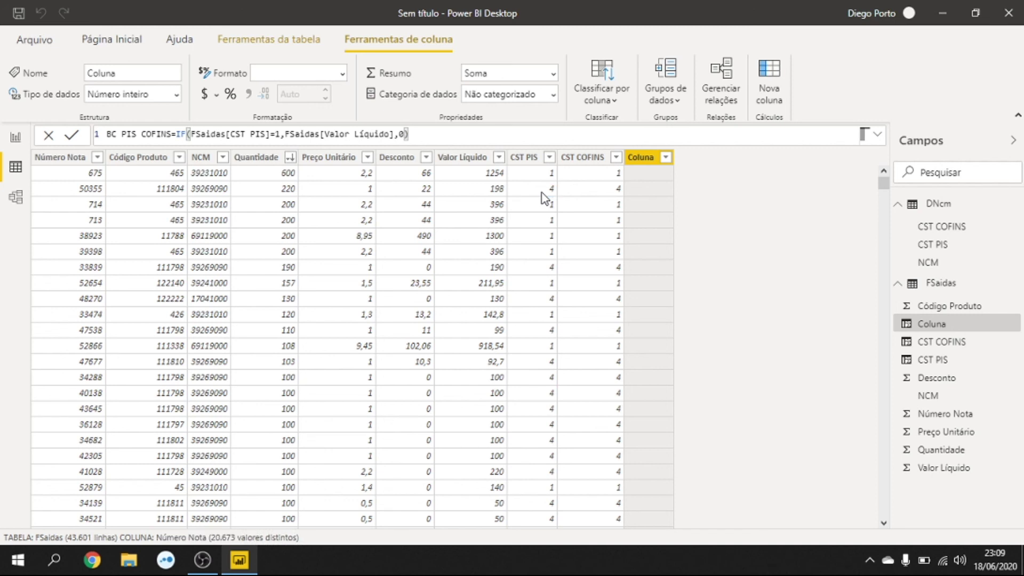